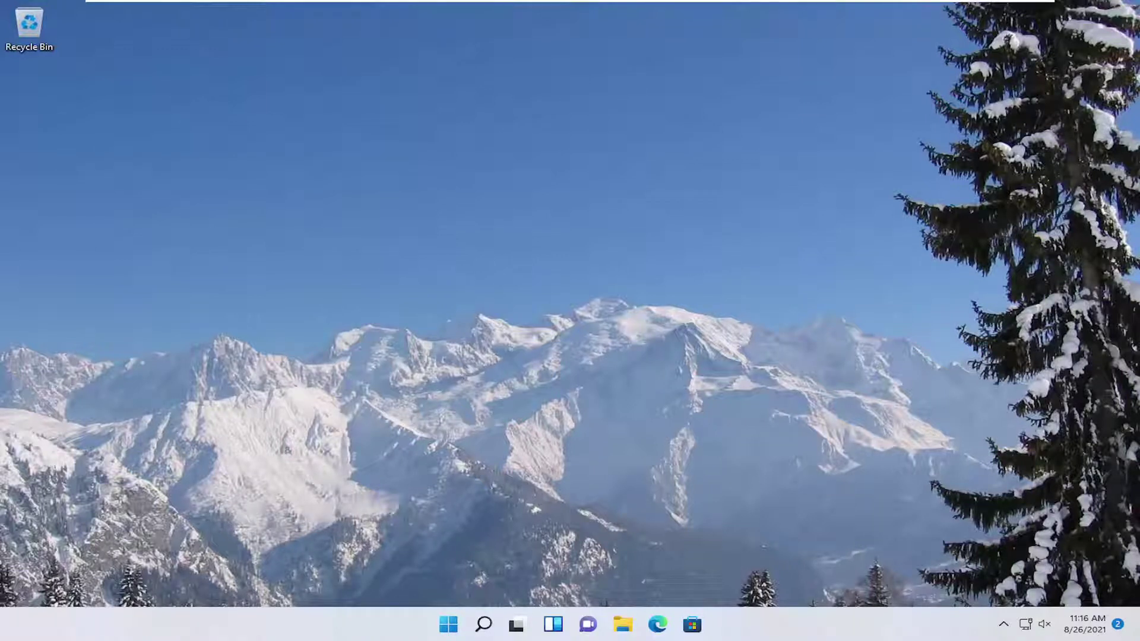
Step: Search for 'device manager' and launch Device Manager from the results
left_click(484, 625)
type("device manager")
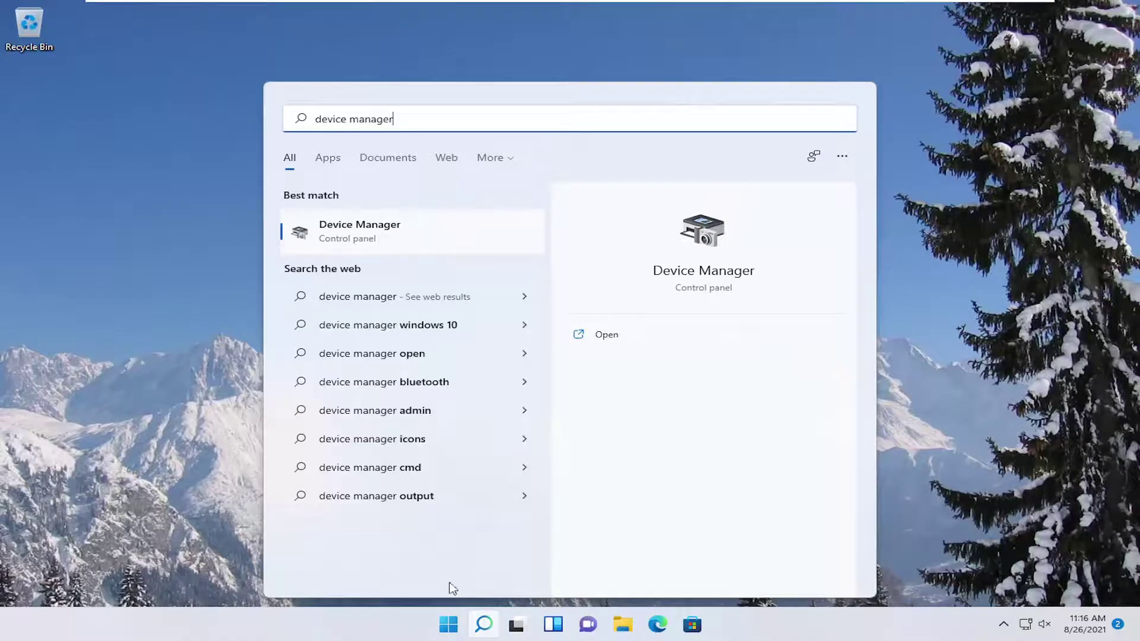
left_click(363, 229)
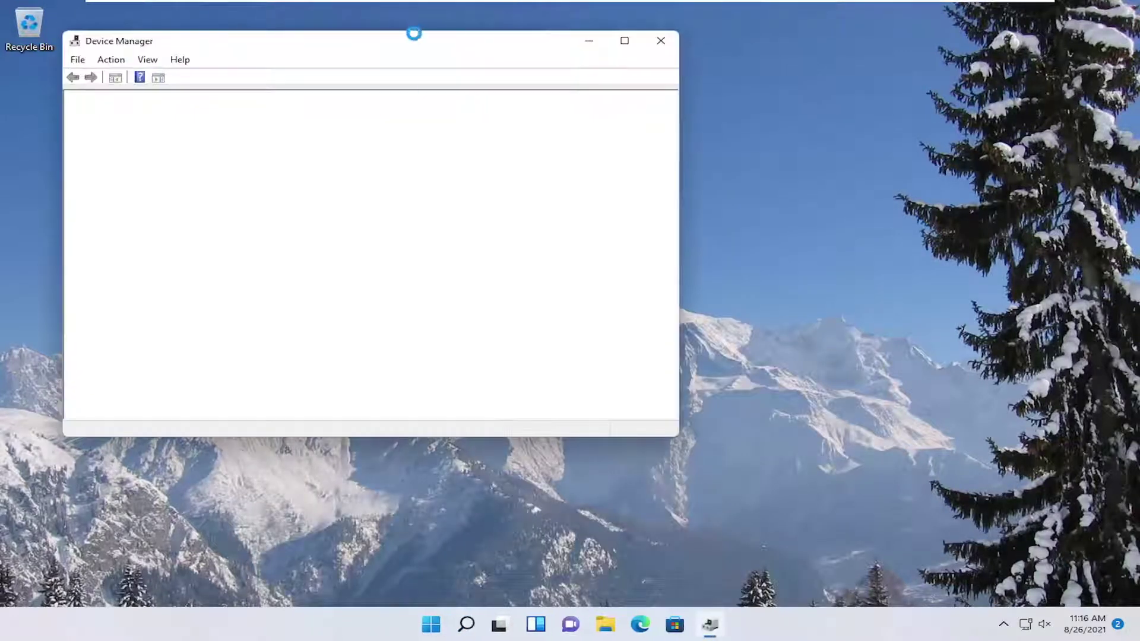
Step: Uncheck 'Allow the computer to turn off this device' for the Generic USB Hub
left_click_drag(414, 33, 547, 66)
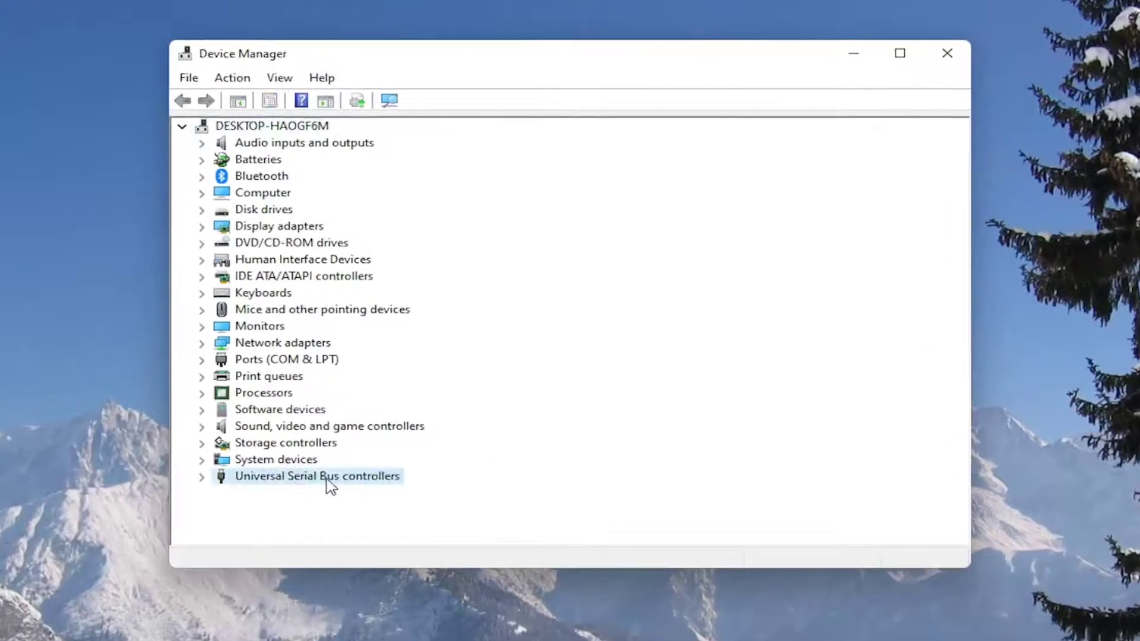
double_click(298, 484)
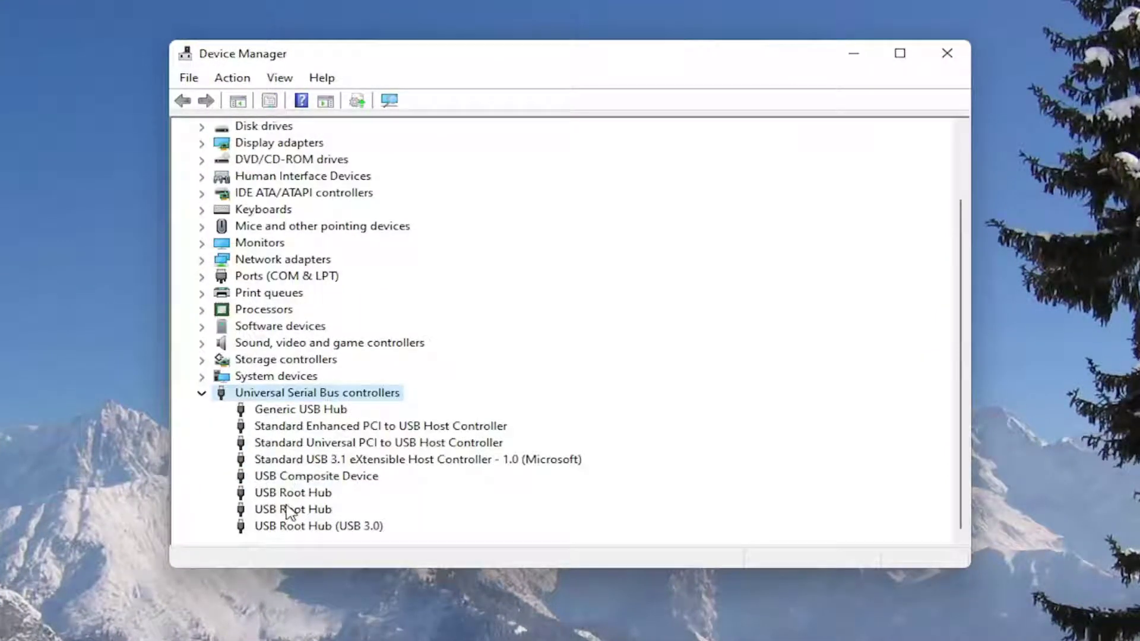
left_click(293, 509)
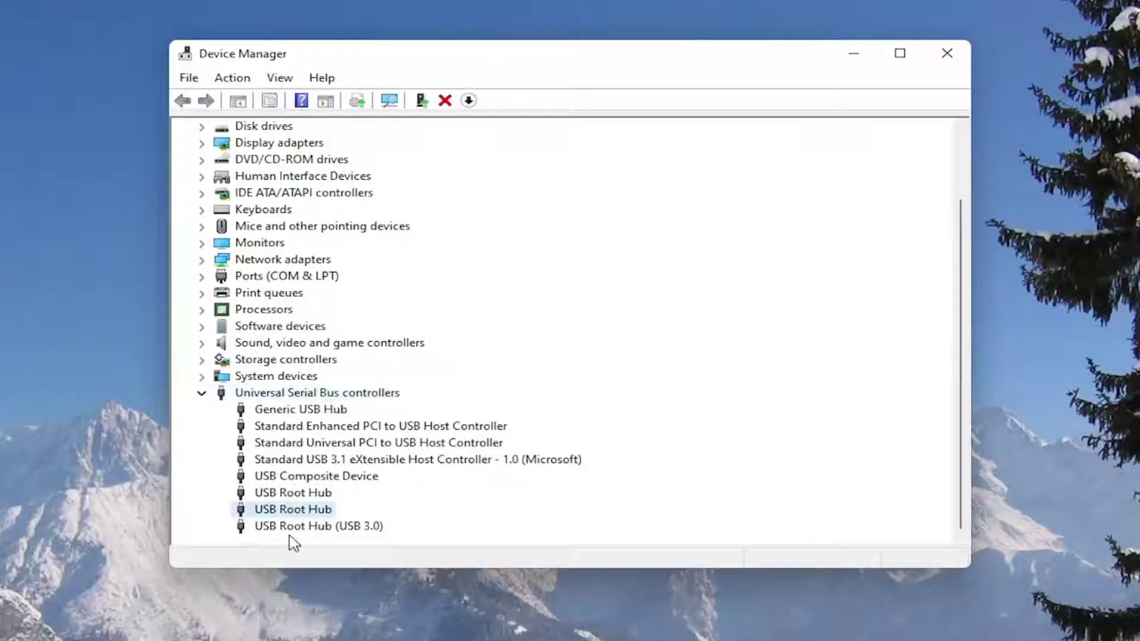
left_click(294, 526)
right_click(277, 411)
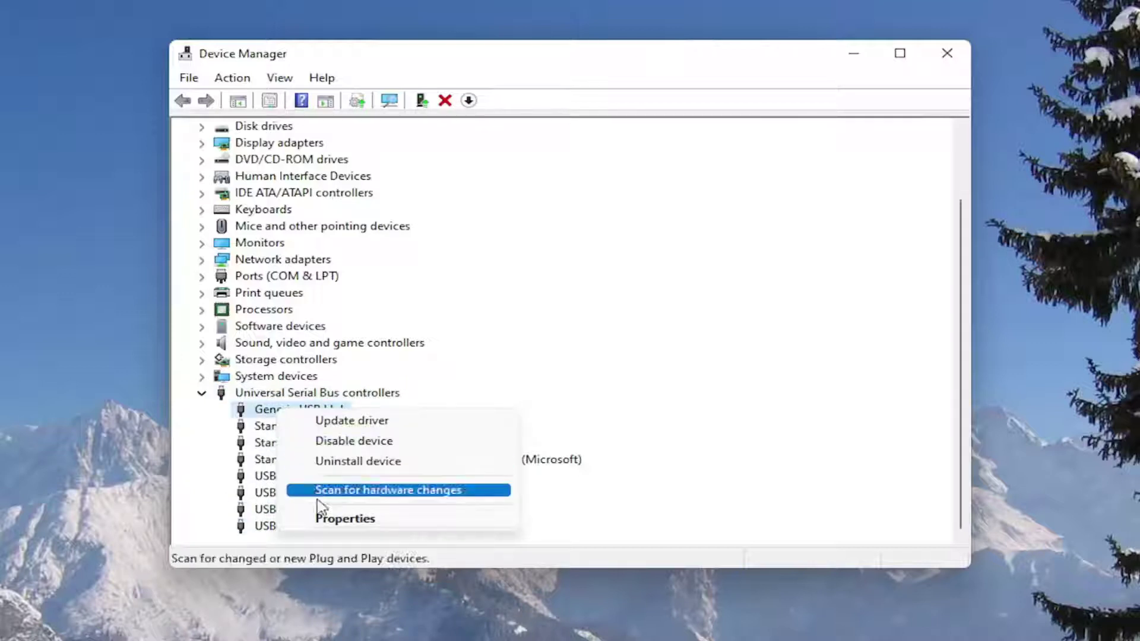
left_click(336, 519)
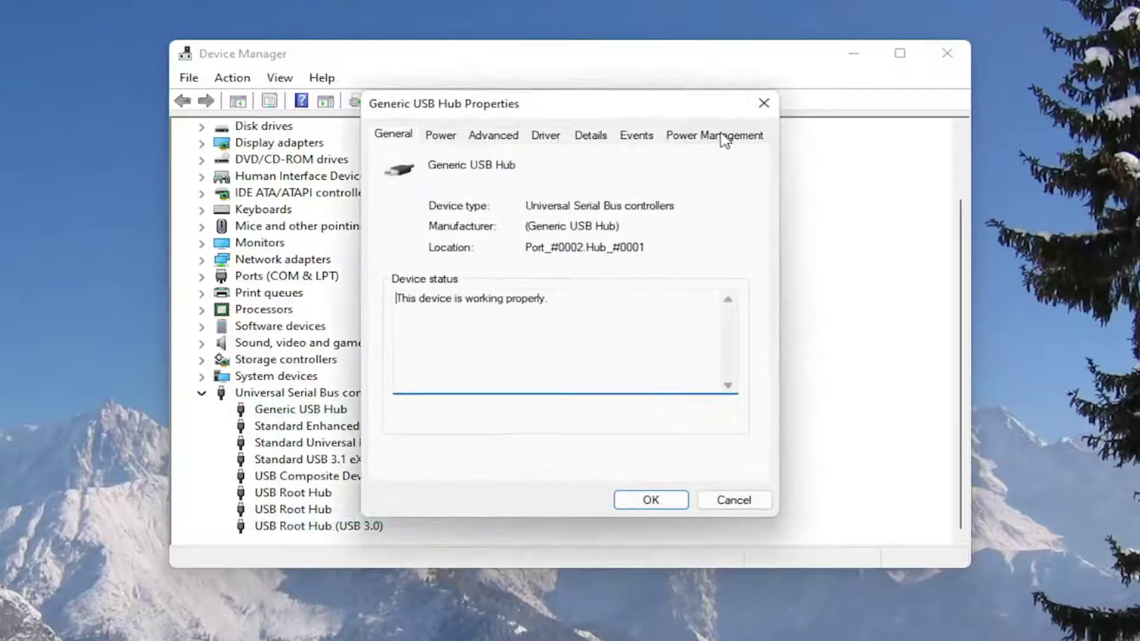
left_click(724, 138)
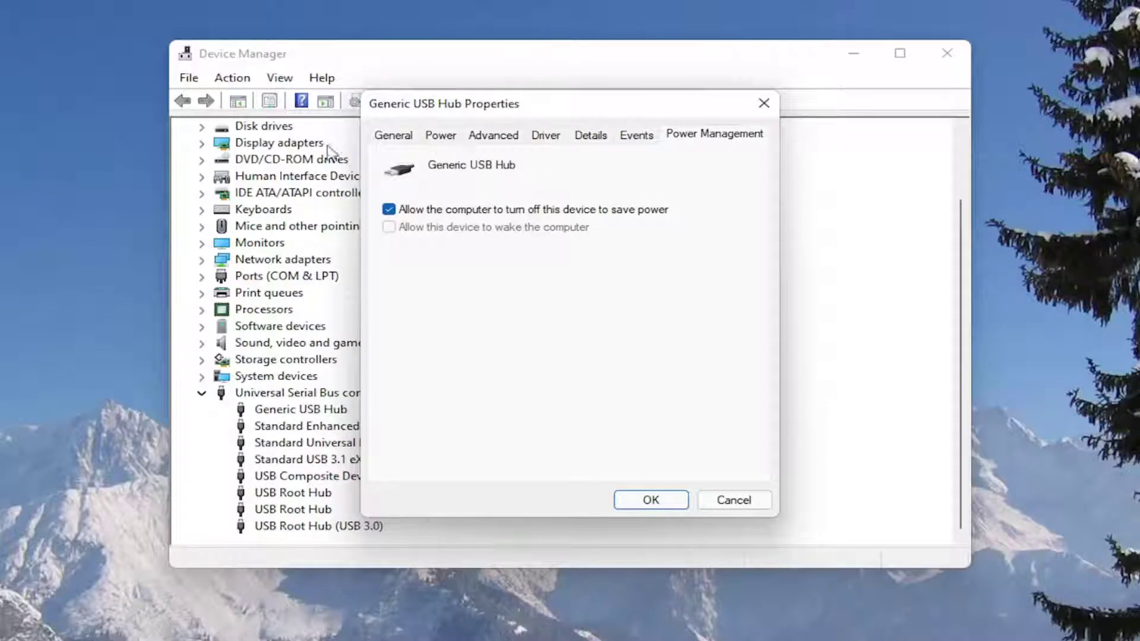
left_click(389, 209)
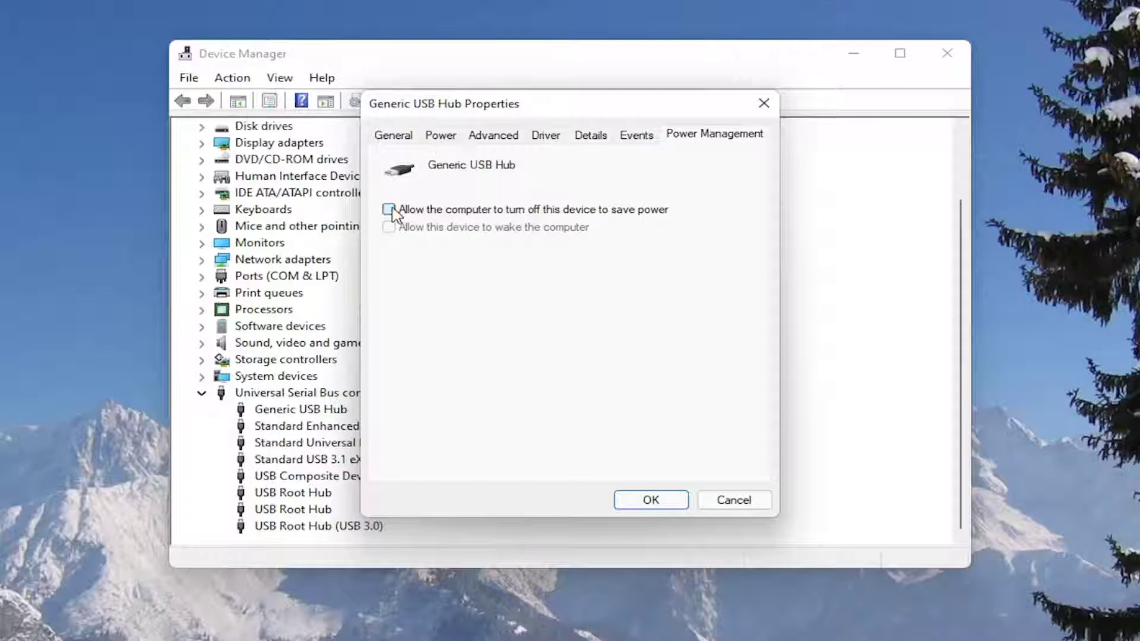
left_click(646, 501)
Step: Uncheck 'Allow the computer to turn off this device' for the first USB Root Hub
double_click(383, 426)
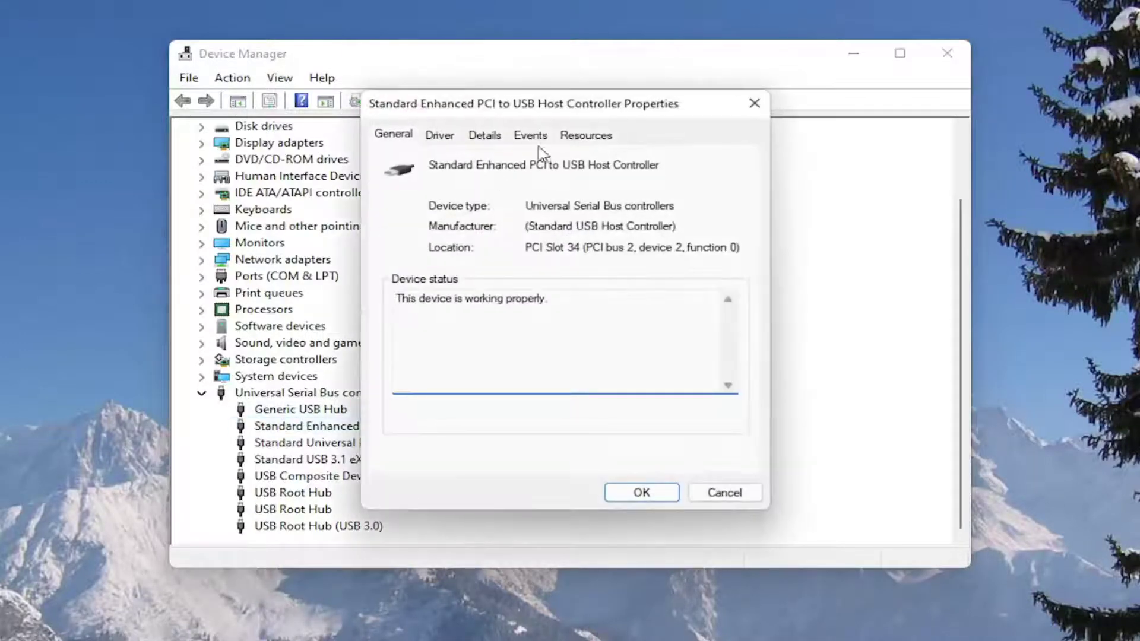
left_click(755, 103)
left_click(304, 412)
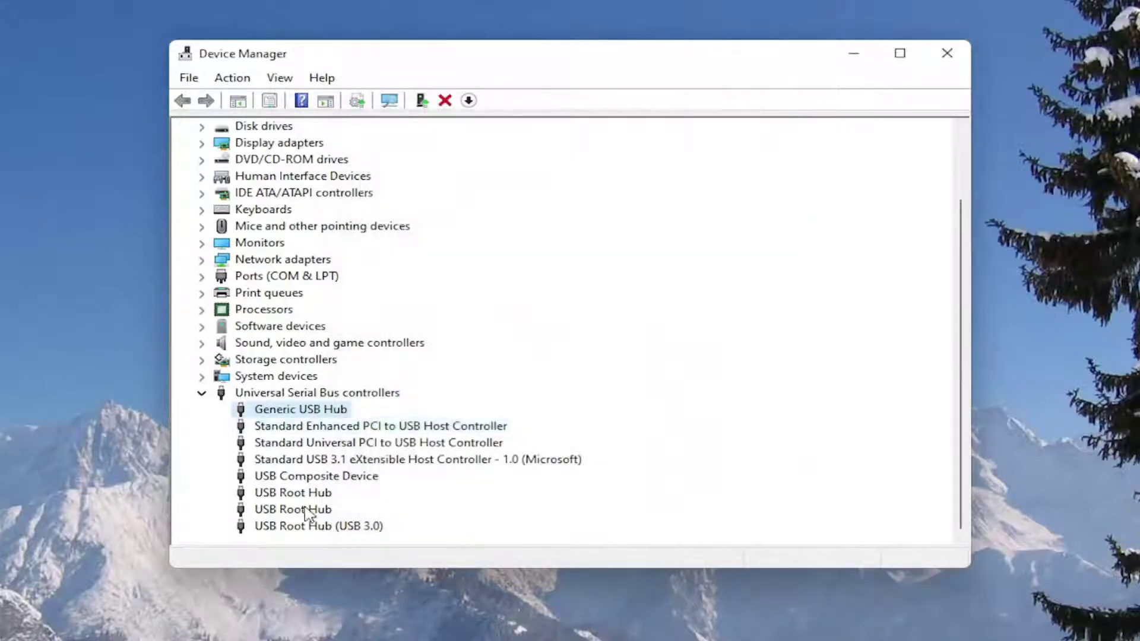
double_click(304, 499)
left_click(669, 137)
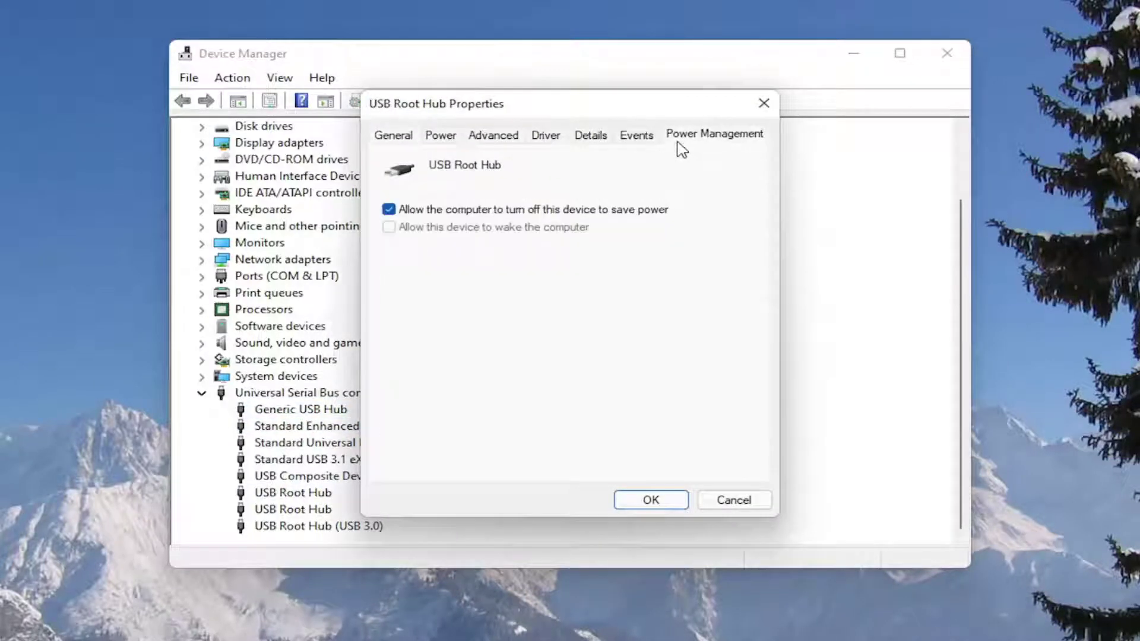
left_click(484, 211)
left_click(763, 104)
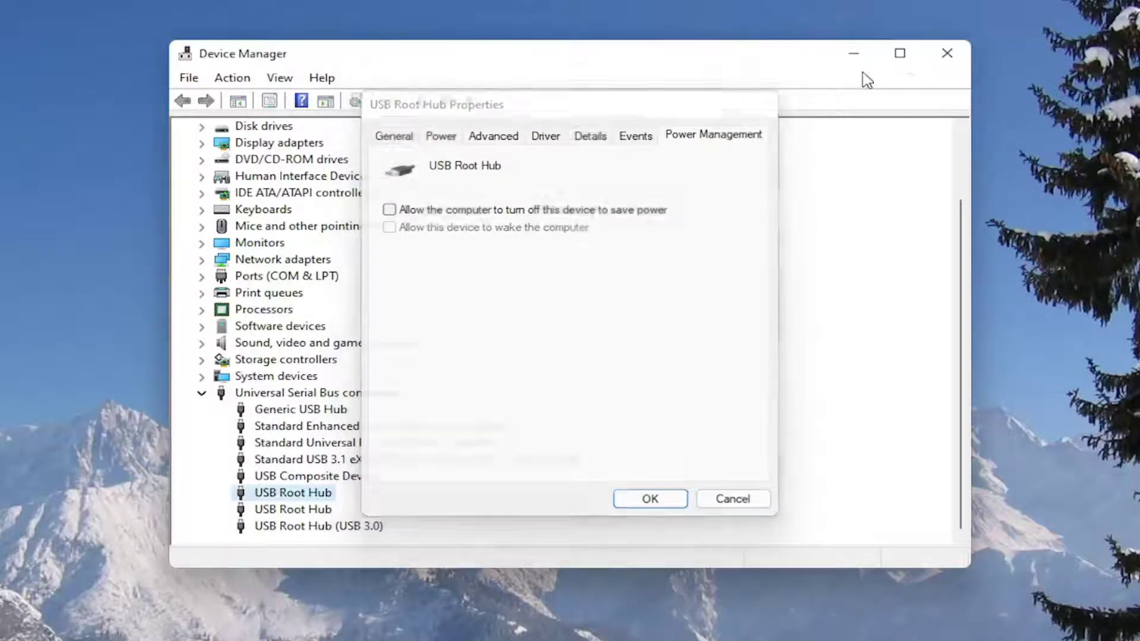
Step: Close Device Manager and launch Control Panel by searching 'control panel'
left_click(934, 56)
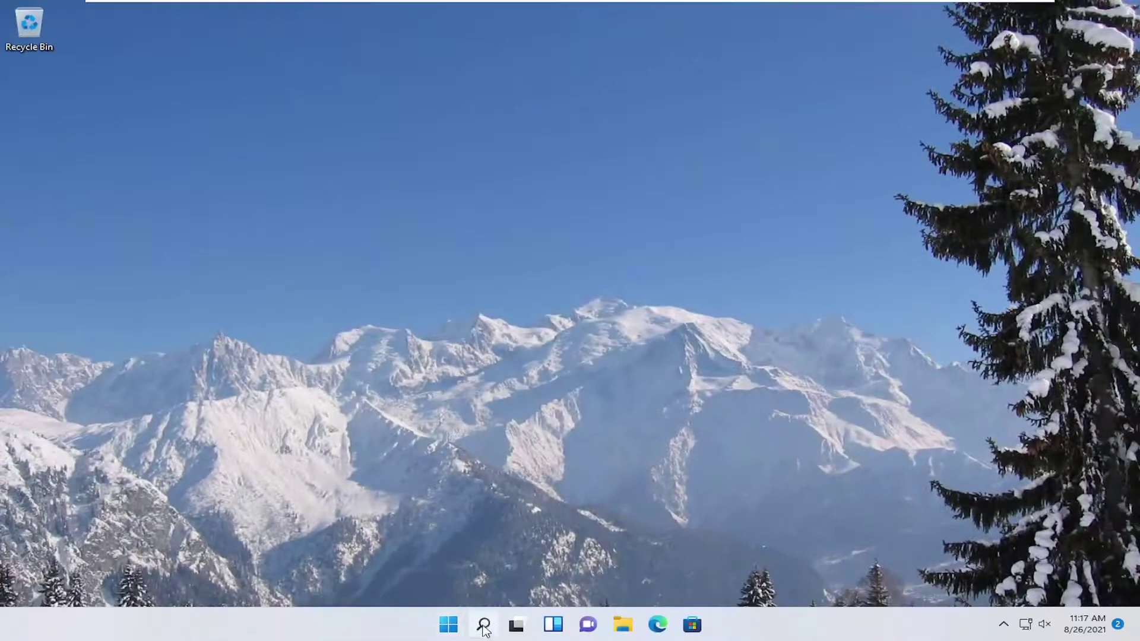
left_click(470, 624)
type("control panel")
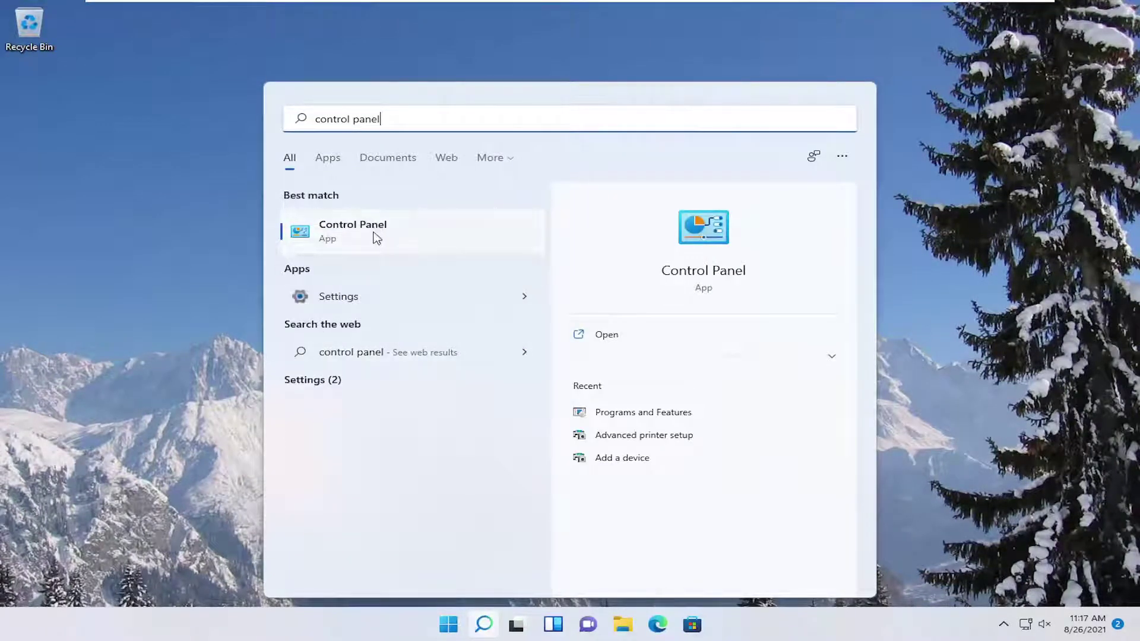
left_click(372, 262)
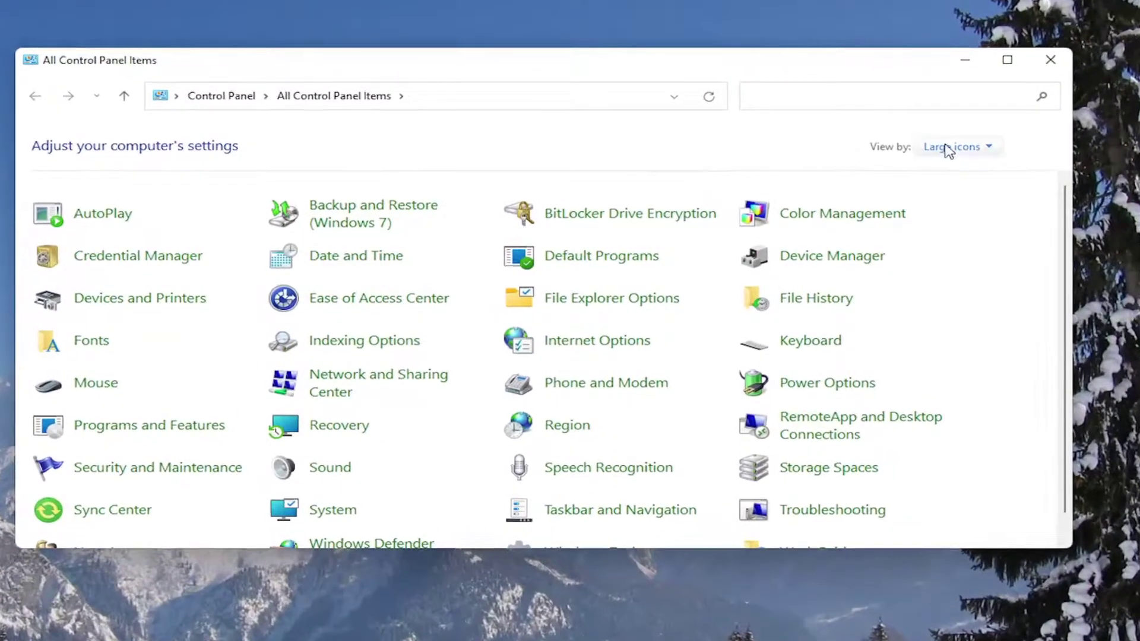
Step: Switch Control Panel to Category view and open the Balanced plan's settings under Power Options
left_click(946, 152)
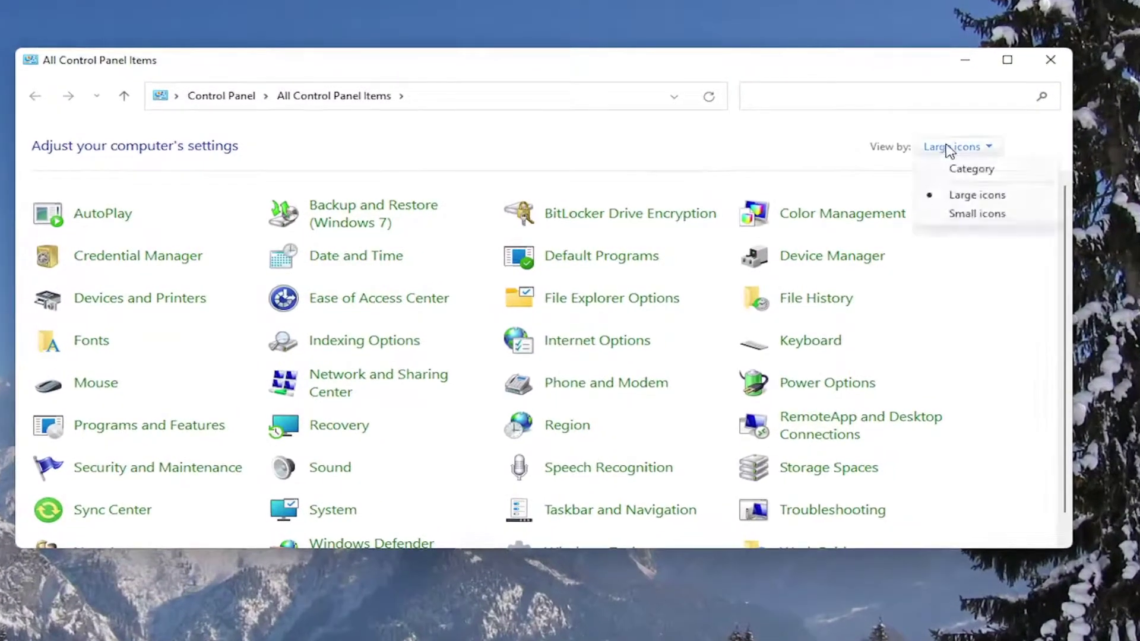
left_click(972, 168)
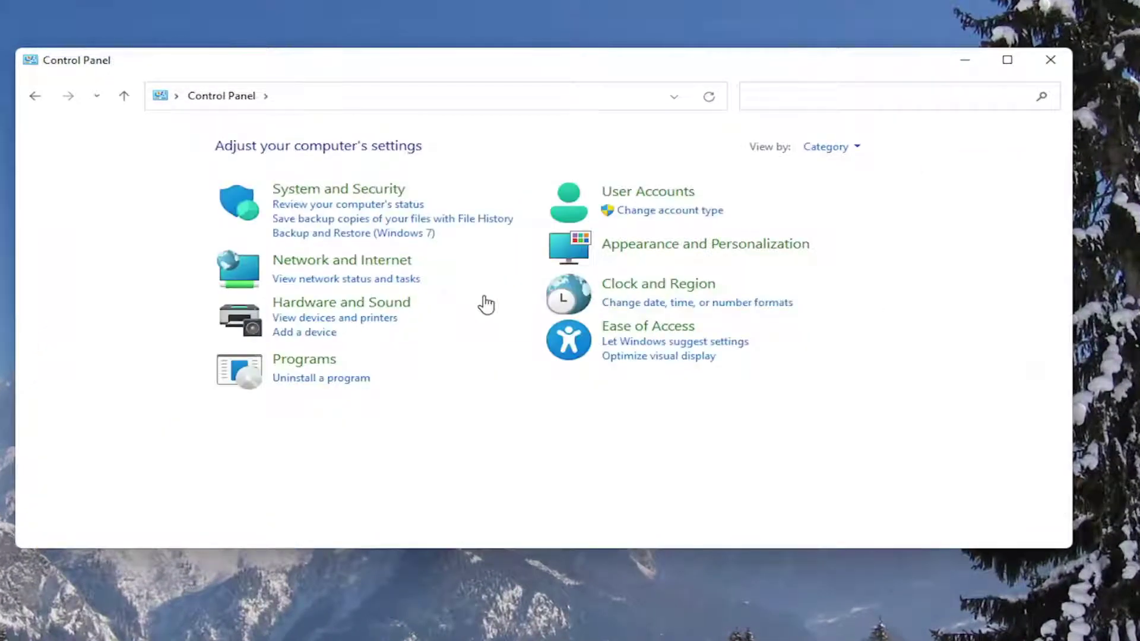
left_click(331, 305)
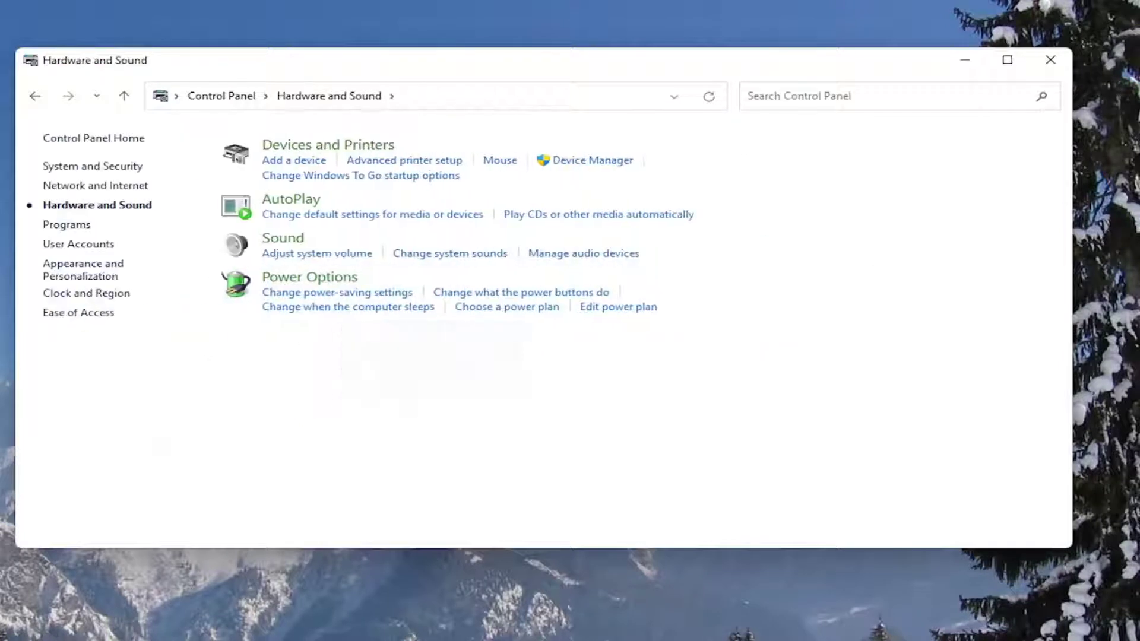
left_click(306, 287)
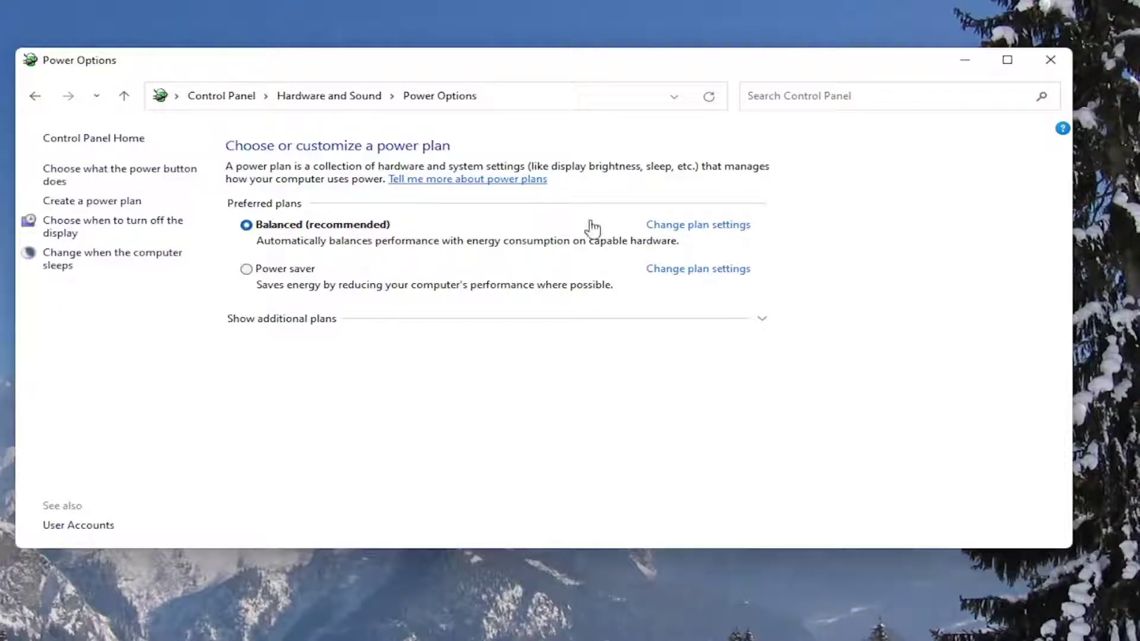
left_click(688, 227)
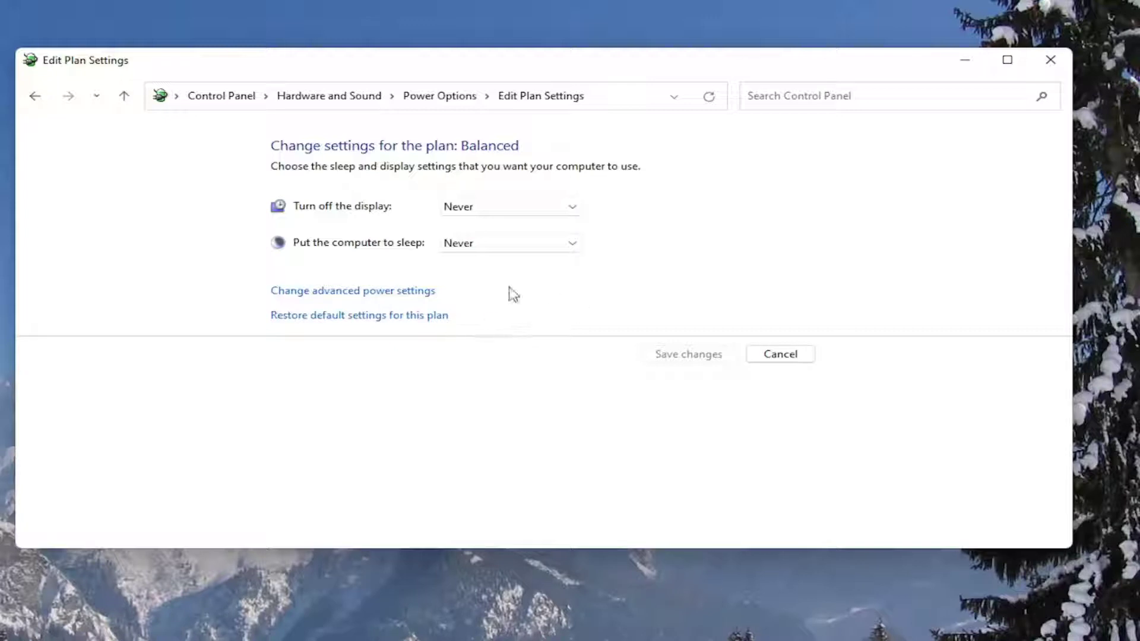
Step: Set USB settings > USB selective suspend setting to Disabled in advanced power settings and apply
left_click(365, 294)
left_click_drag(190, 63, 438, 56)
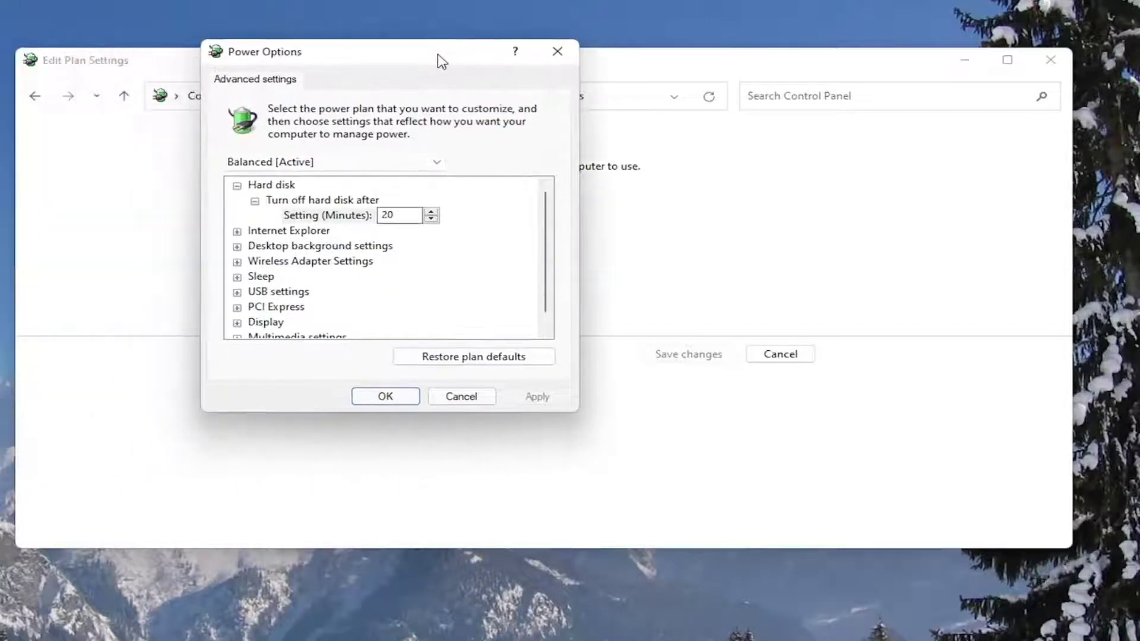
left_click(238, 293)
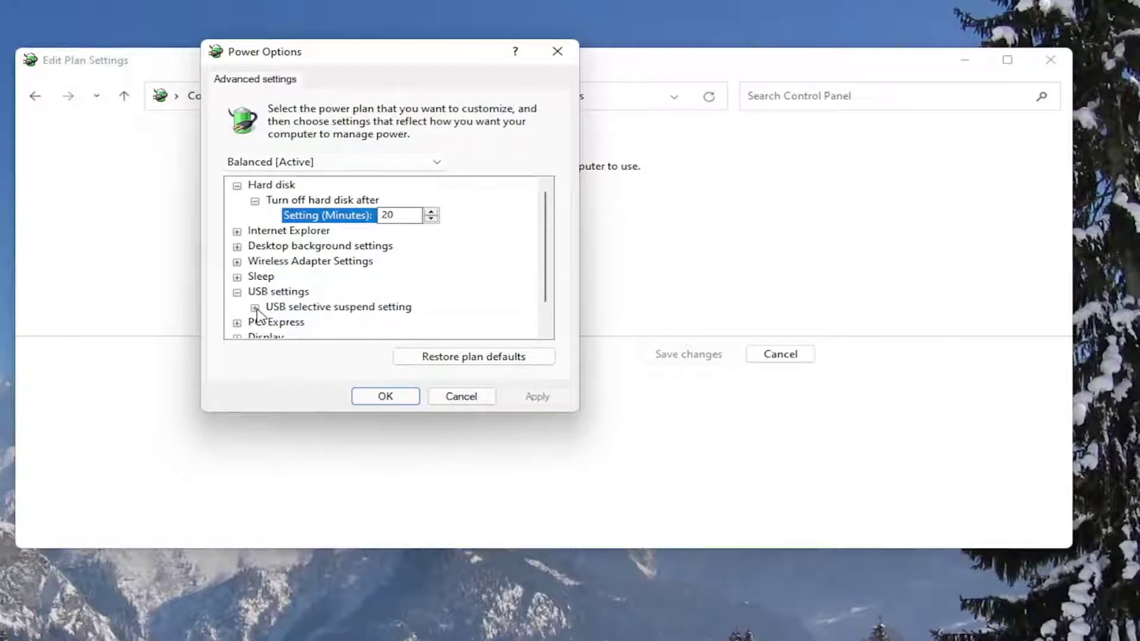
left_click(255, 308)
scroll(364, 293, "down", 1)
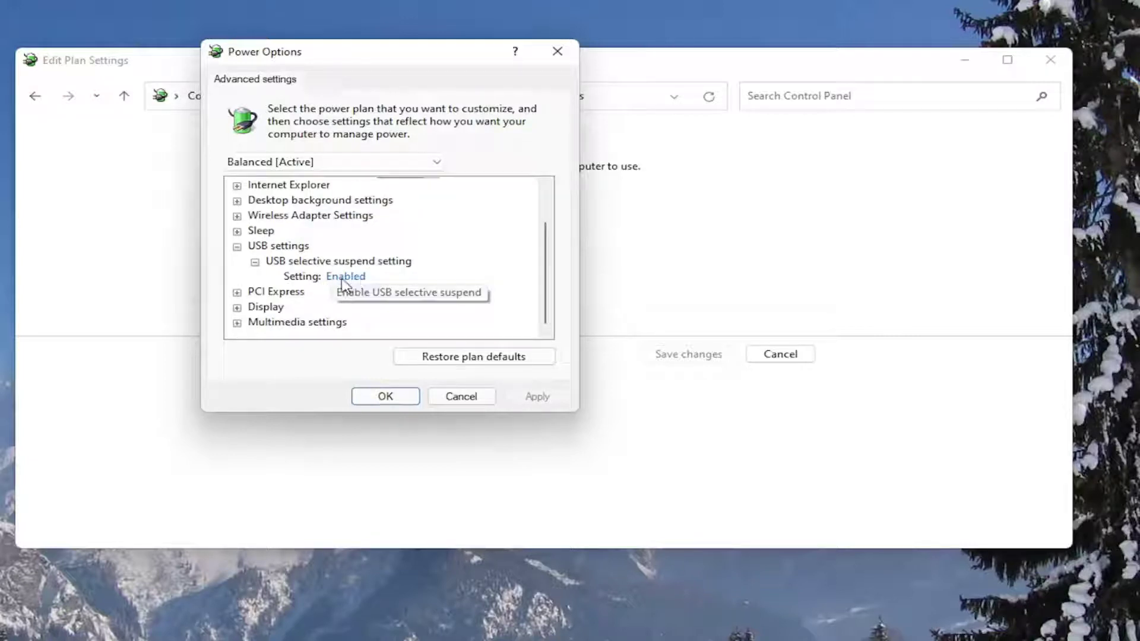
left_click(343, 276)
left_click(364, 278)
left_click(356, 292)
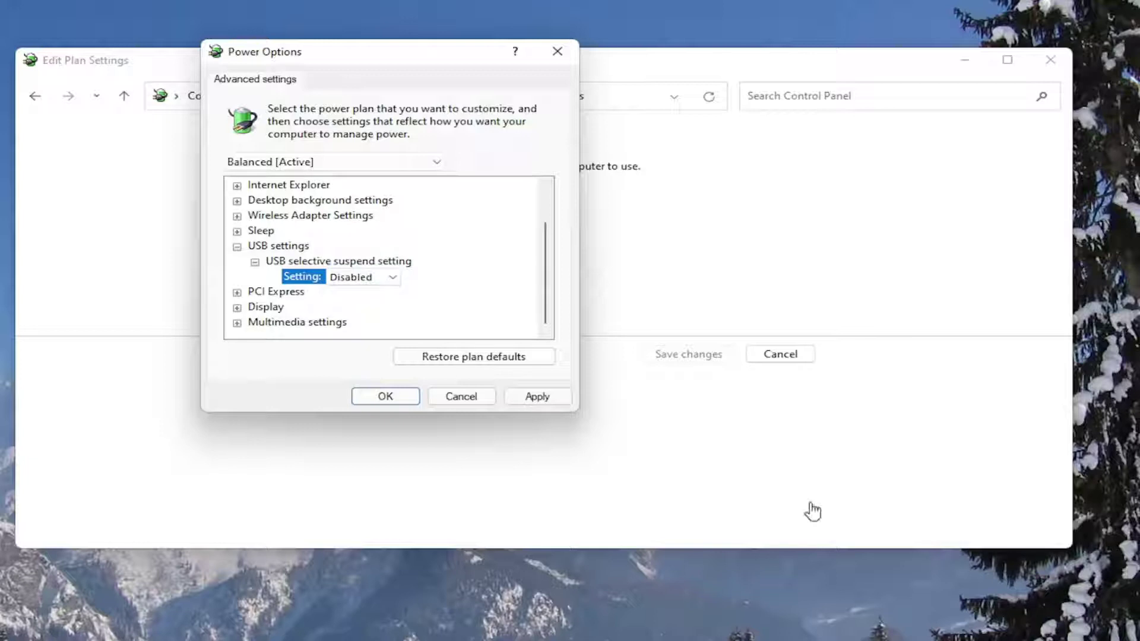
left_click(537, 397)
left_click(381, 399)
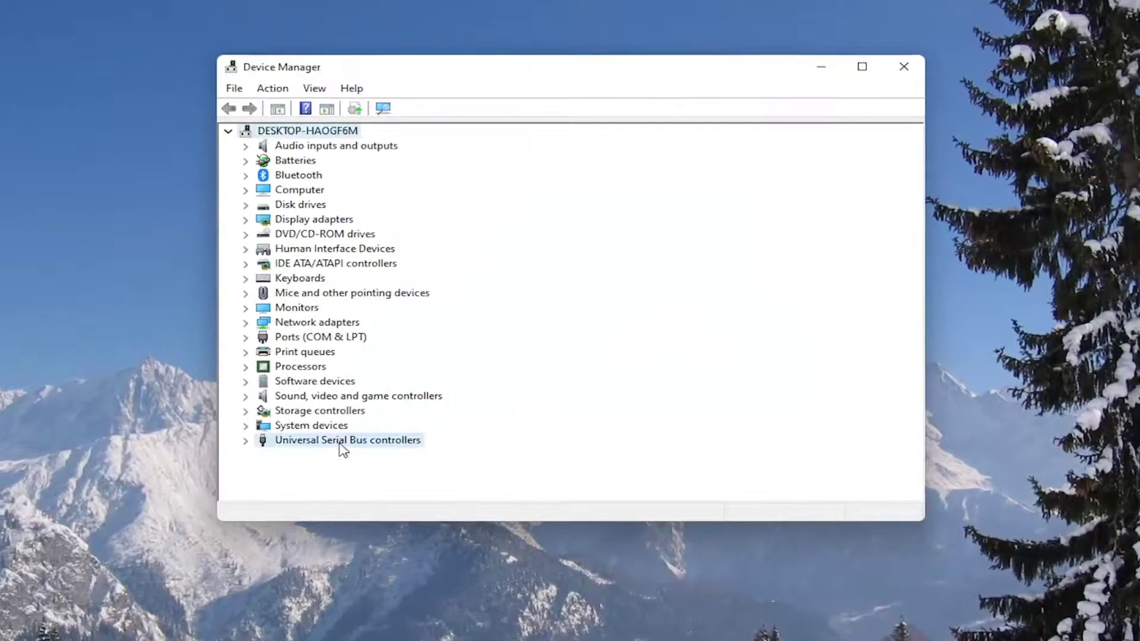
Step: Update the first USB Root Hub's driver by picking the compatible USB Root Hub driver on this computer
double_click(321, 409)
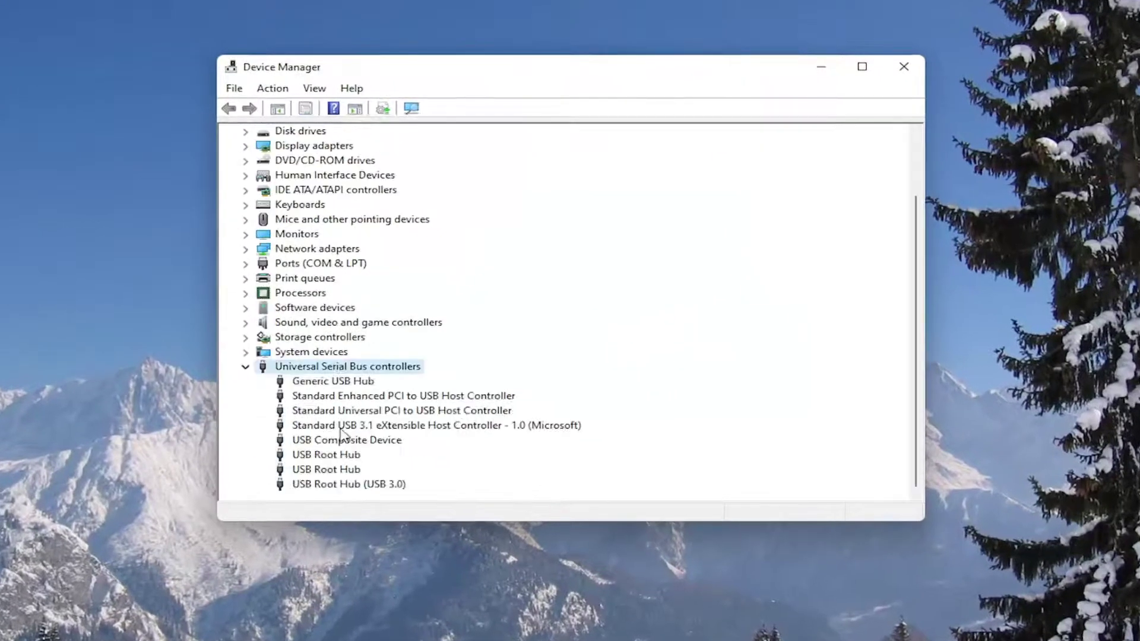
right_click(330, 455)
left_click(377, 463)
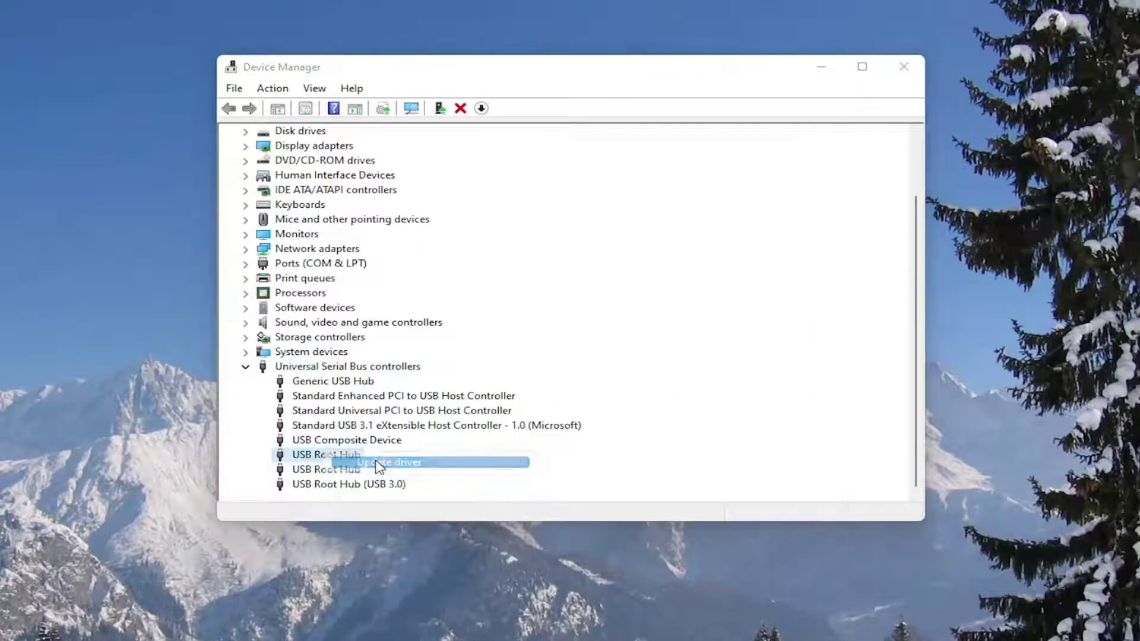
left_click(423, 343)
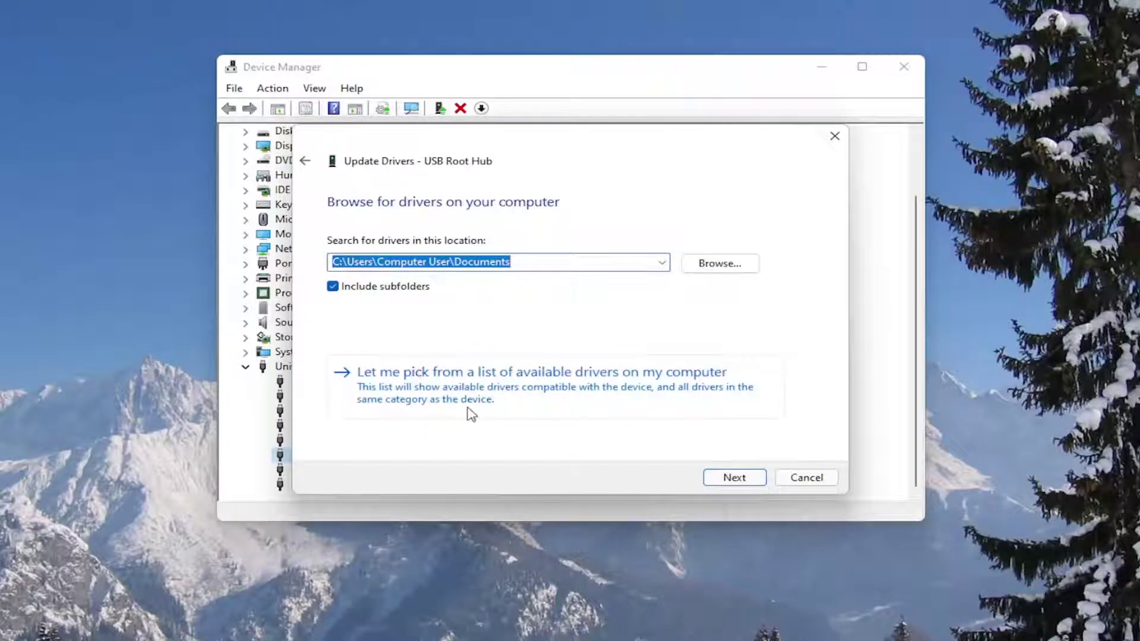
left_click(501, 391)
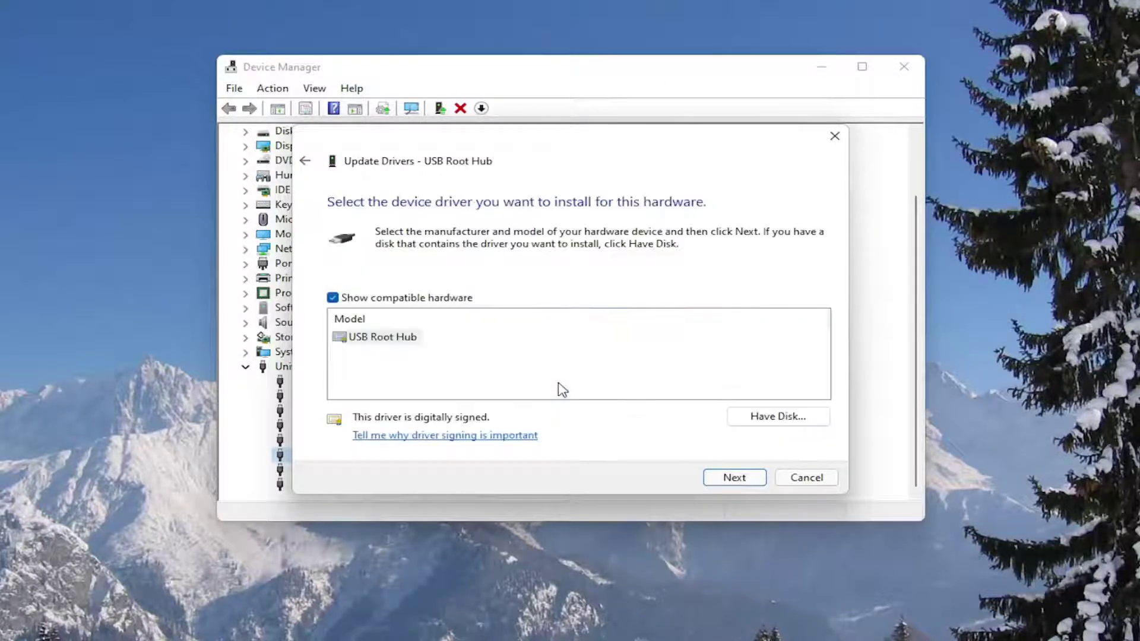
left_click(750, 476)
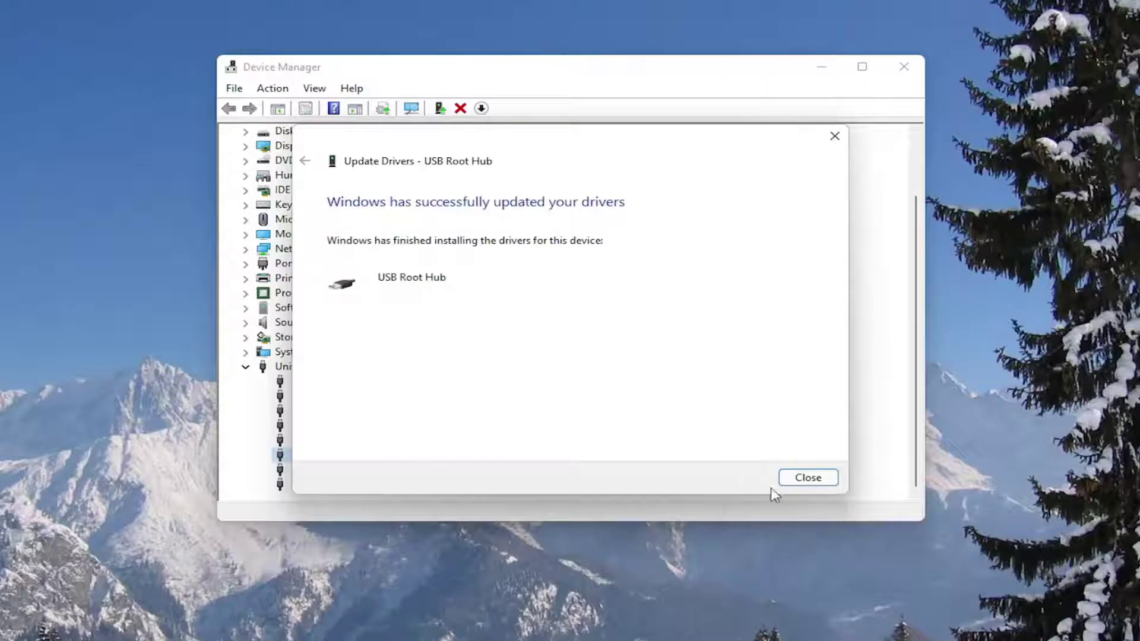
left_click(784, 481)
Step: Collapse the Universal Serial Bus controllers category
left_click(247, 397)
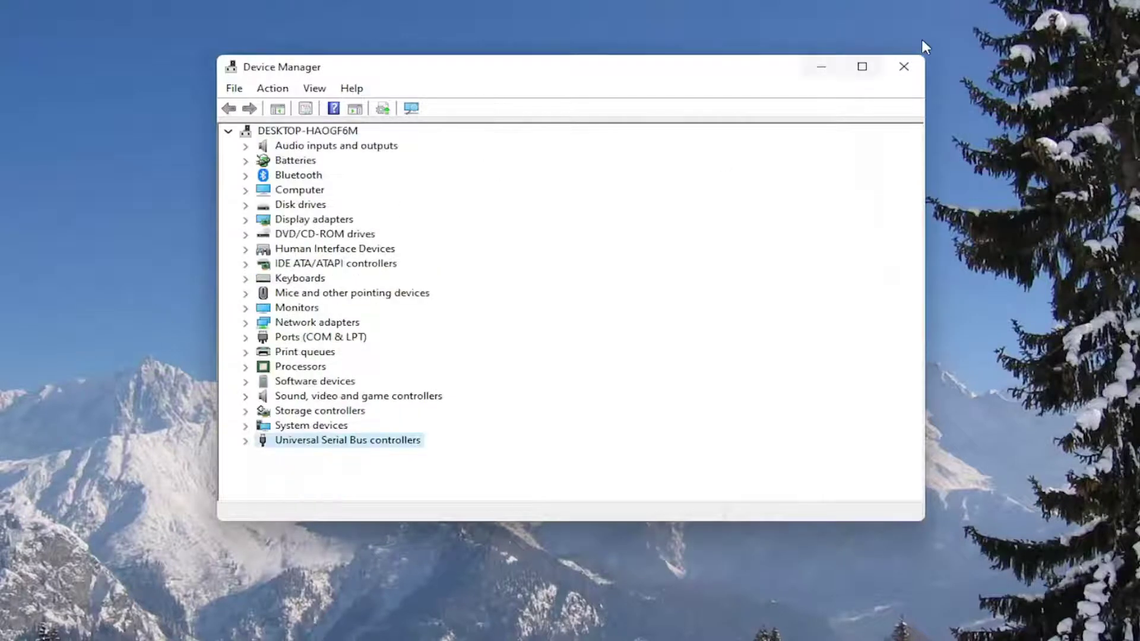